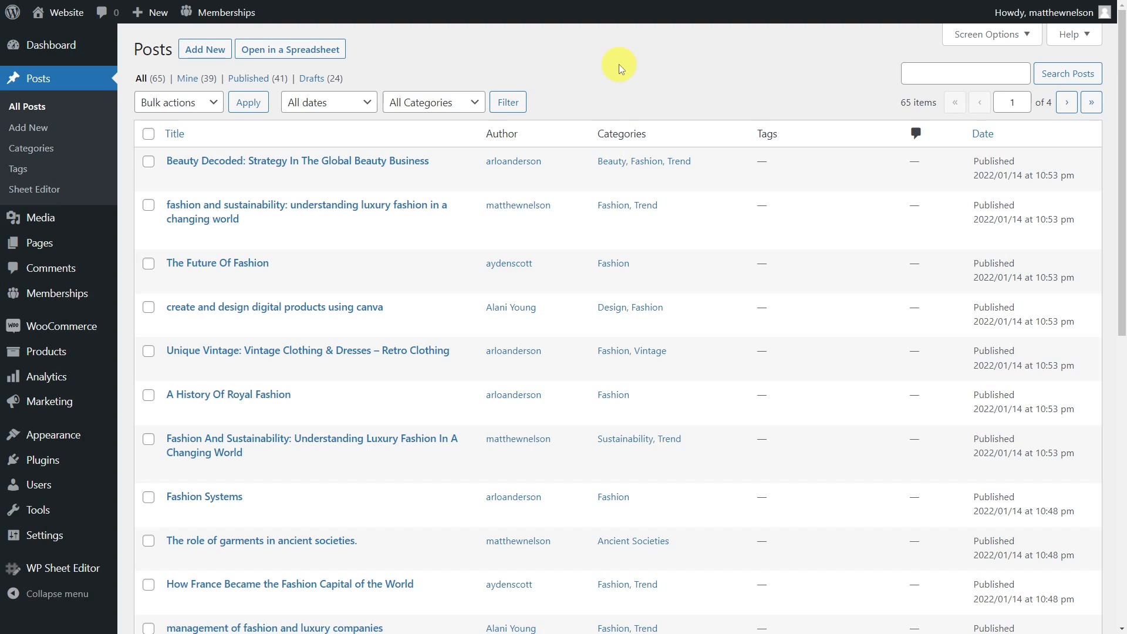
Open the post "Beauty Decoded: Strategy In The Global Beauty Business", require all membership levels for it, and update it
click(389, 162)
scroll(1109, 584, down, 6)
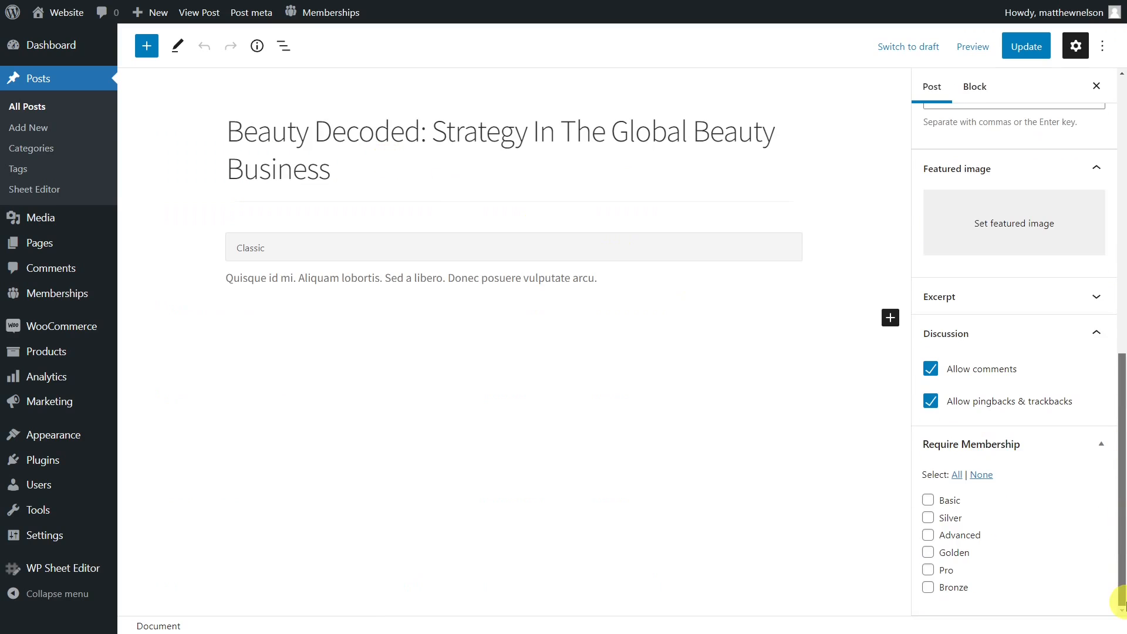
click(958, 476)
click(1020, 47)
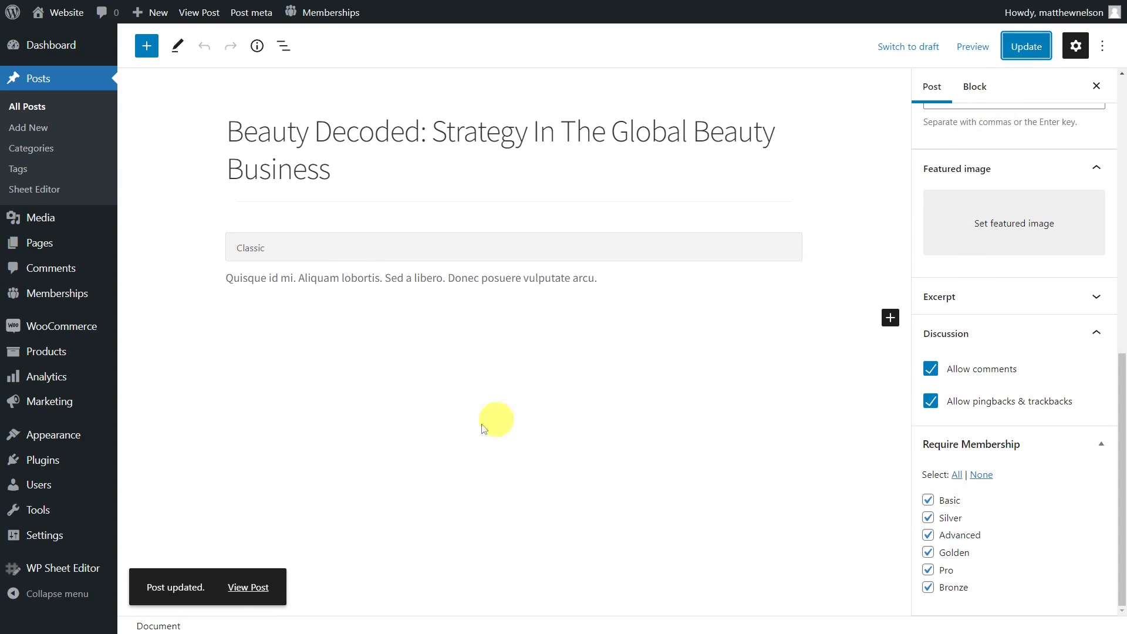
Open the posts spreadsheet in WP Sheet Editor and add Golden to the membership levels of "create and design digital products using canva"
mouse_move(91, 566)
click(163, 457)
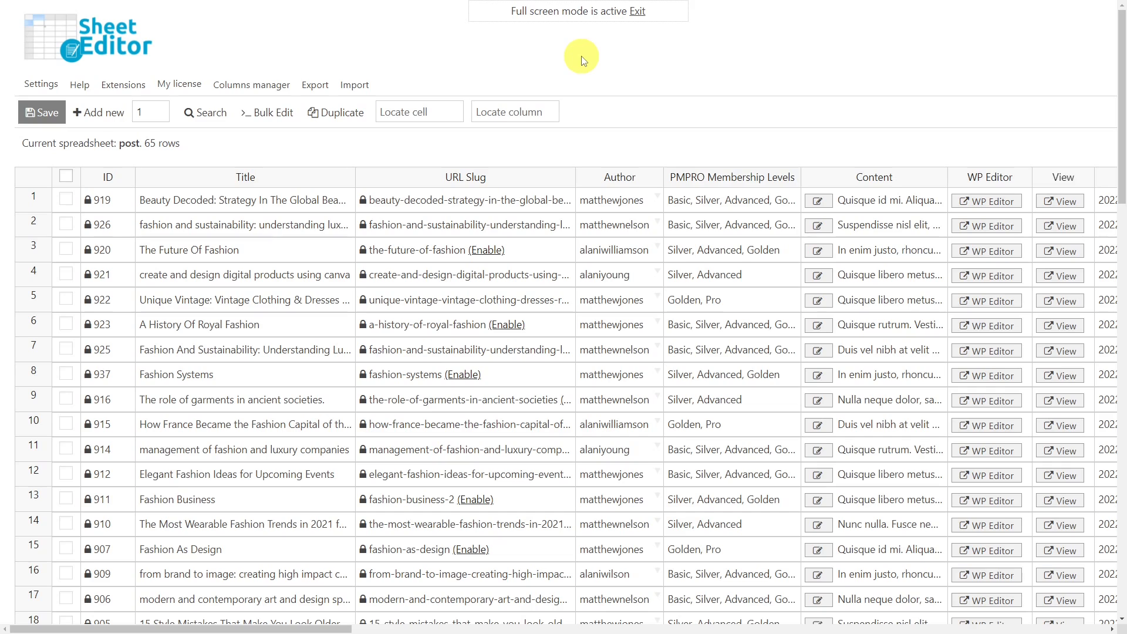
double_click(736, 274)
click(682, 352)
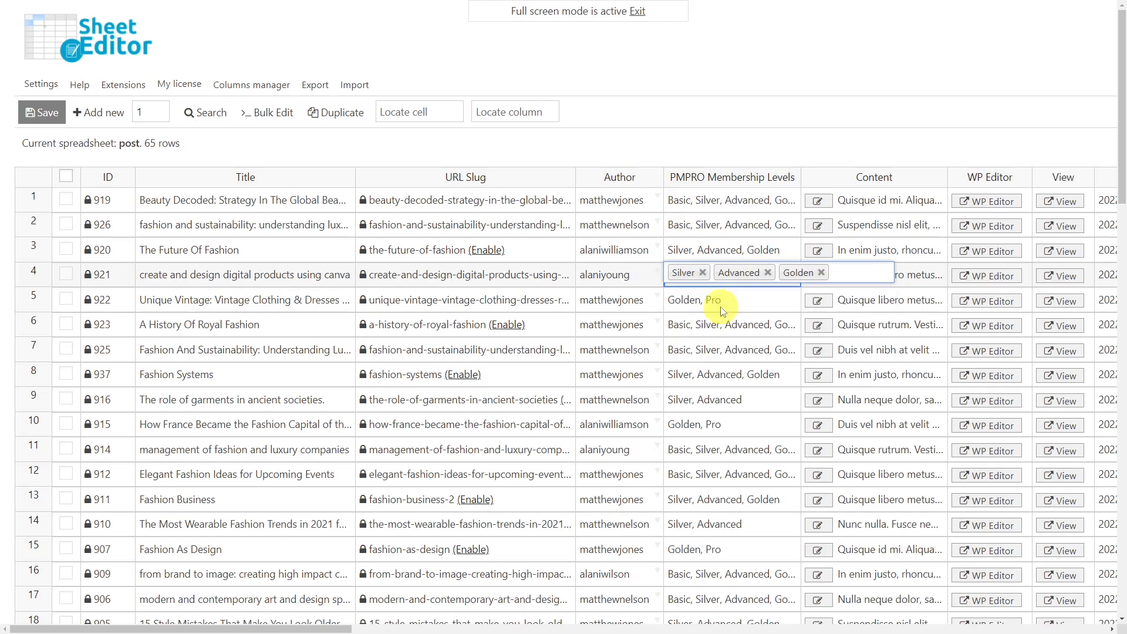
Add Silver to the membership levels of the "Unique Vintage" post and remove Basic from those of "A History Of Royal Fashion"
double_click(717, 302)
click(712, 334)
double_click(713, 328)
click(695, 342)
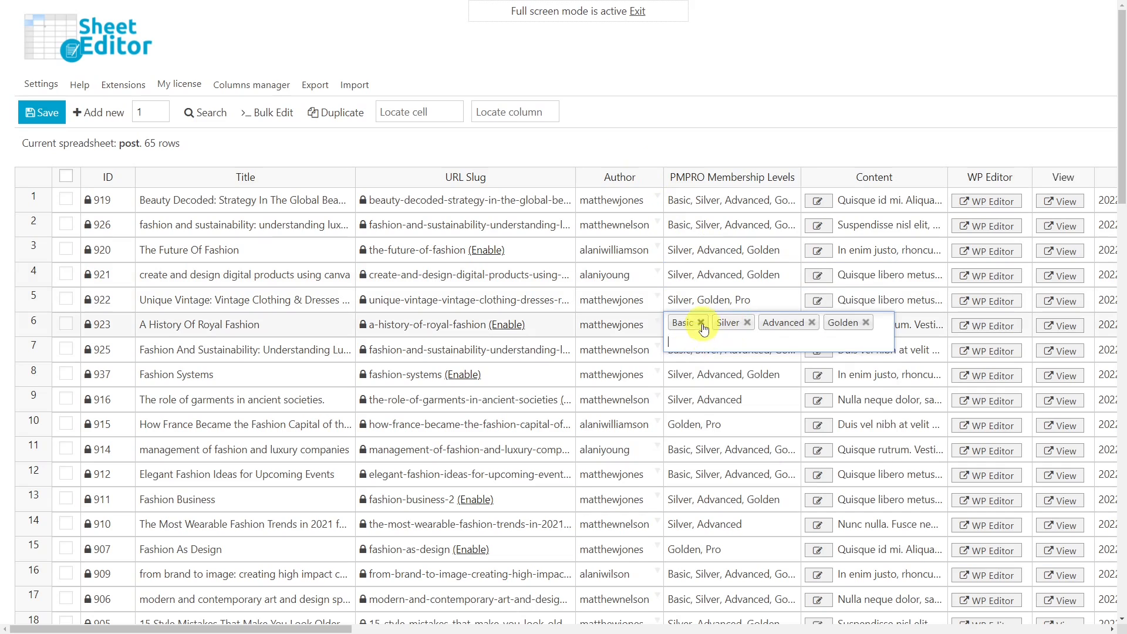
click(701, 322)
Add Silver to the membership levels of "How France Became the Fashion Capital" and "Fashion As Design", and save the spreadsheet
double_click(729, 424)
click(734, 463)
double_click(706, 550)
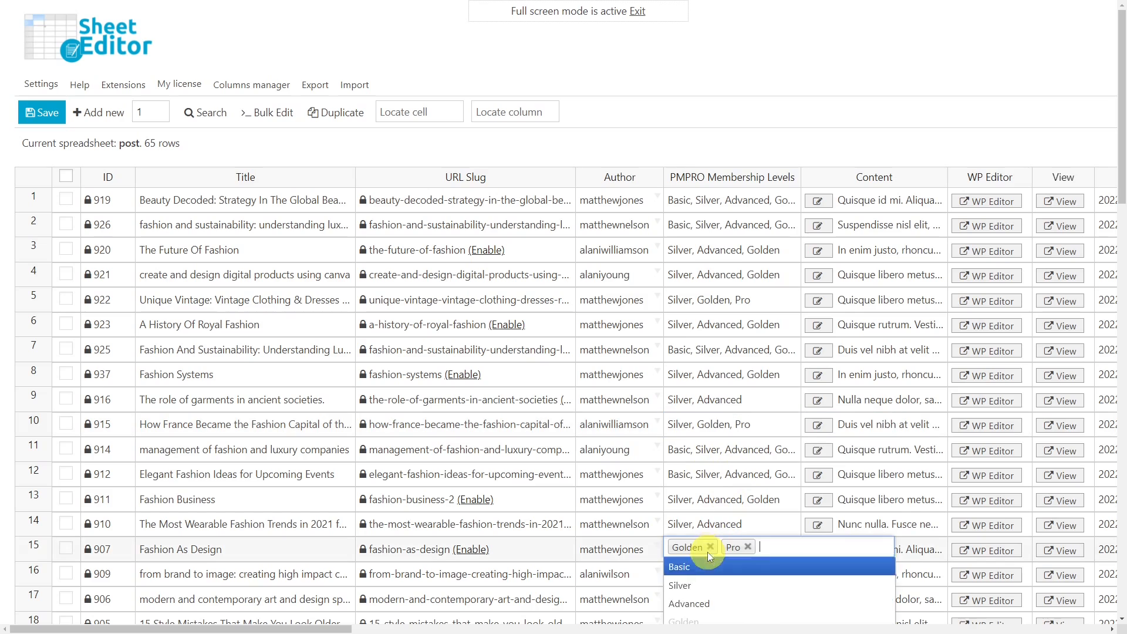
click(680, 587)
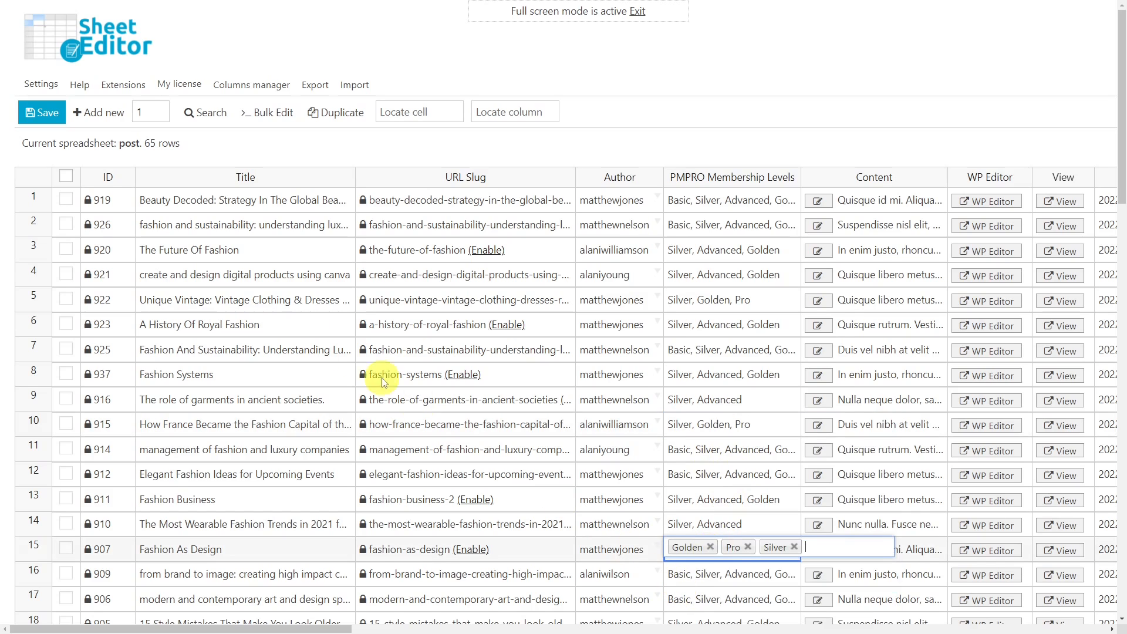
click(56, 110)
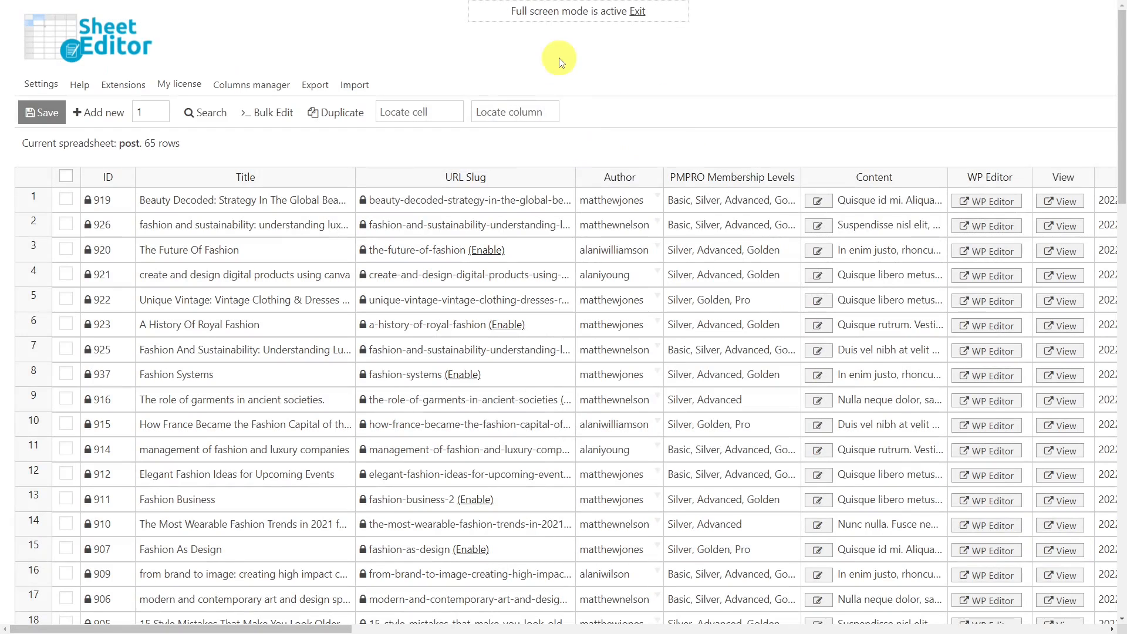
Search the spreadsheet for all posts written by the author of the first row
click(214, 114)
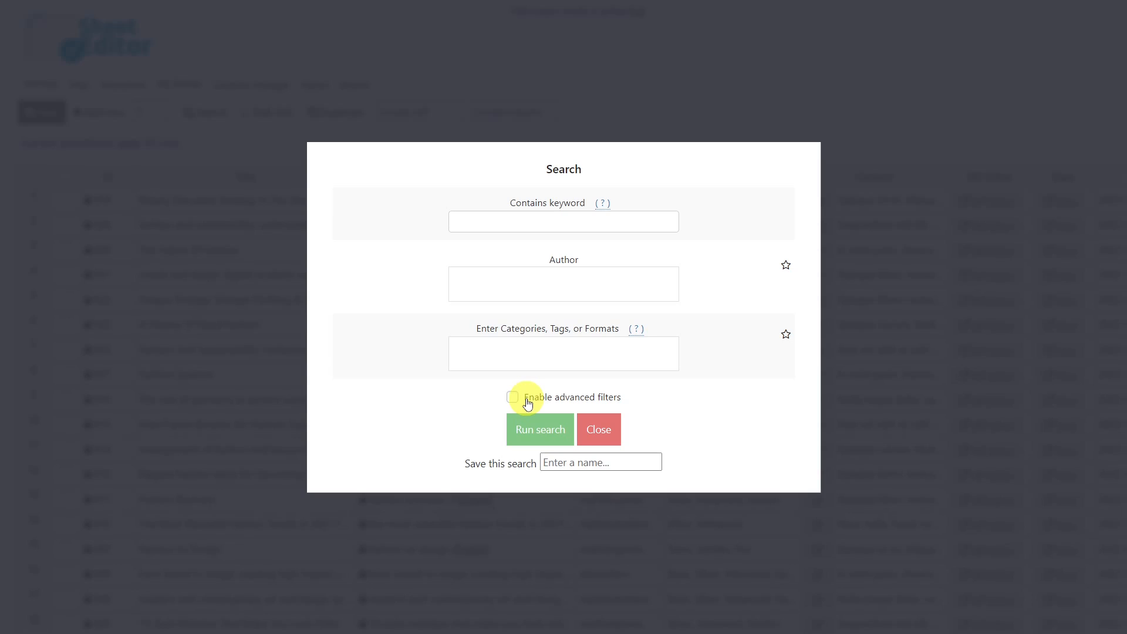
click(546, 290)
text(ma)
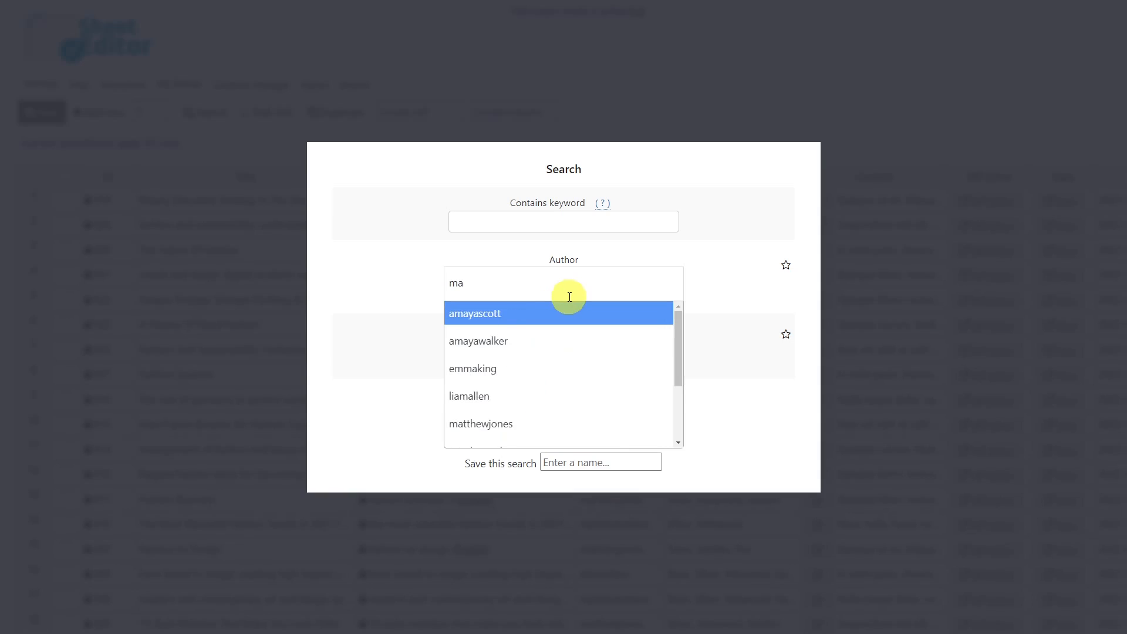
click(519, 429)
click(537, 429)
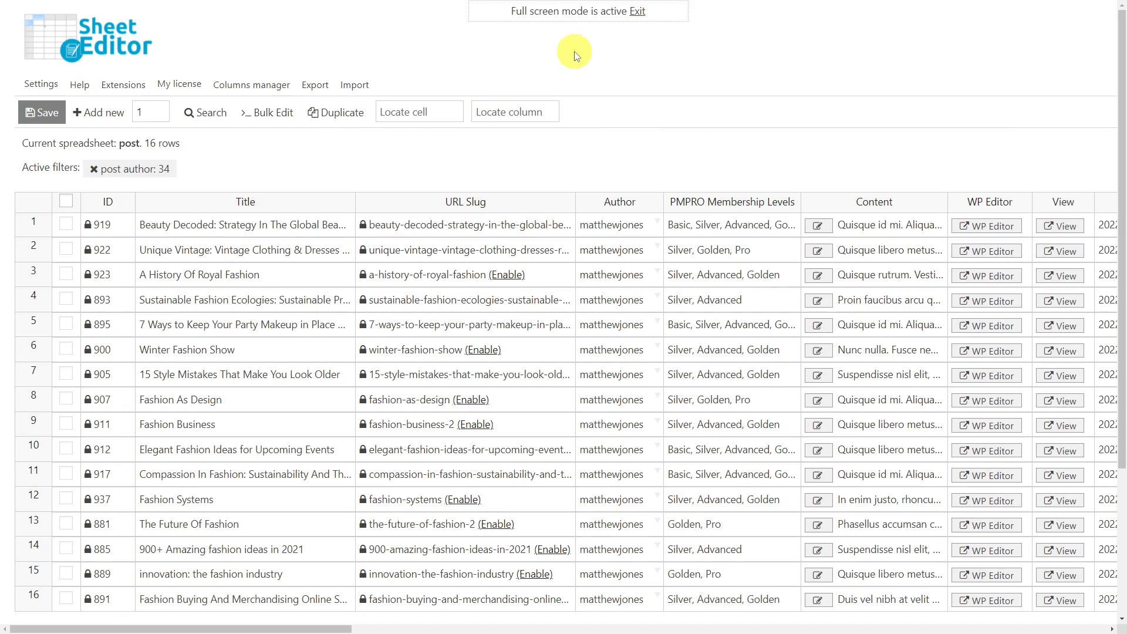
Set up a bulk edit of the PMPRO Membership Levels field for all rows from the current search
click(286, 111)
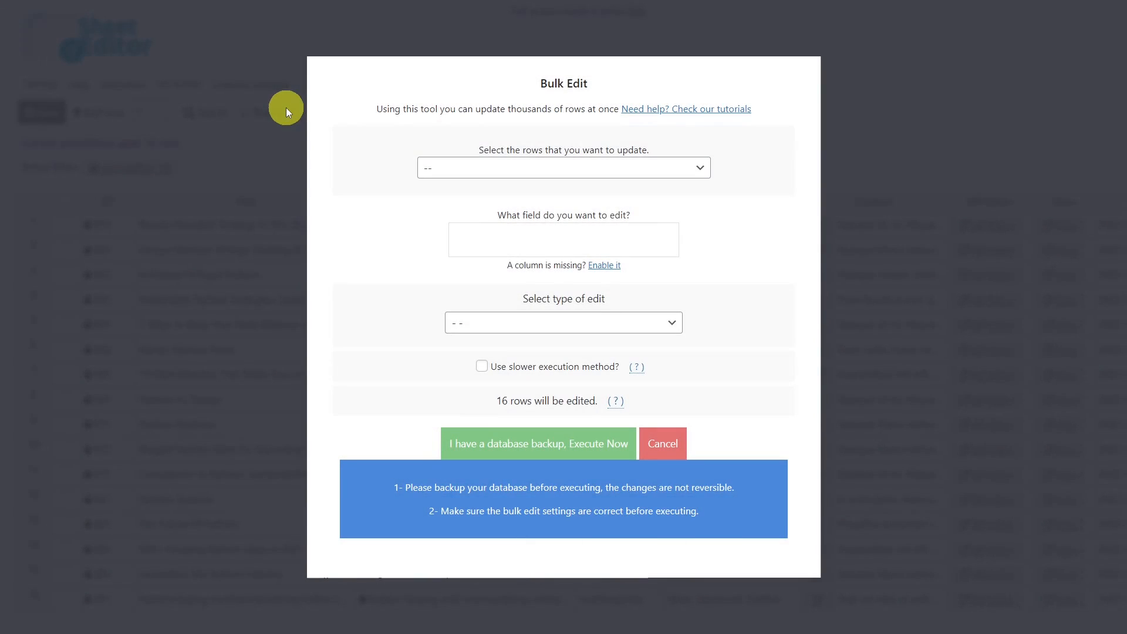
click(677, 164)
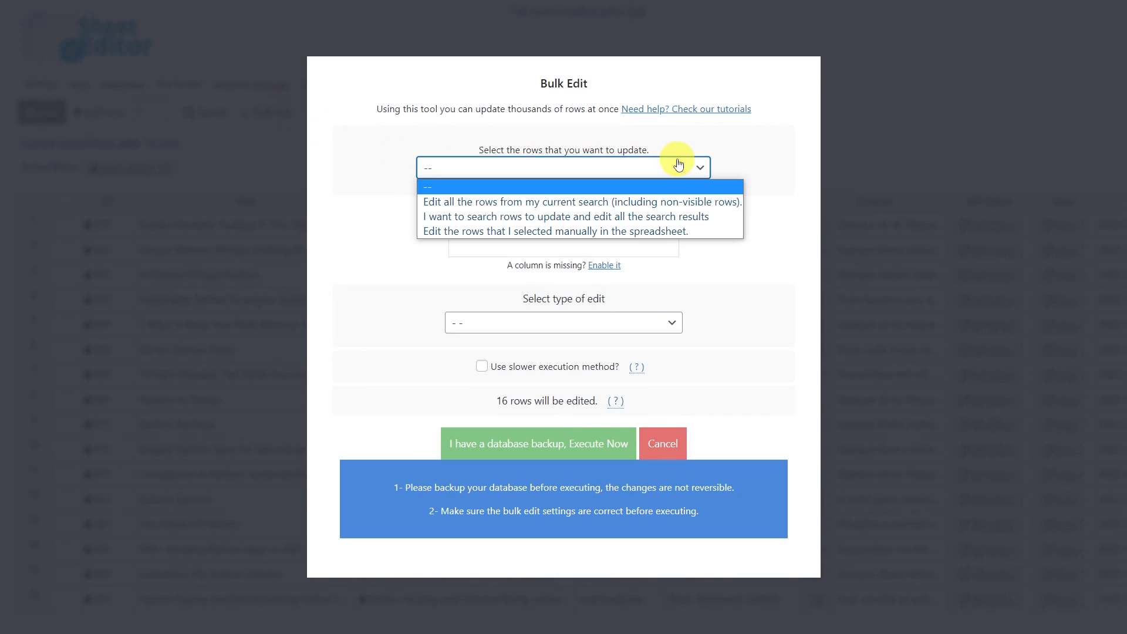
click(568, 202)
click(537, 243)
text(l)
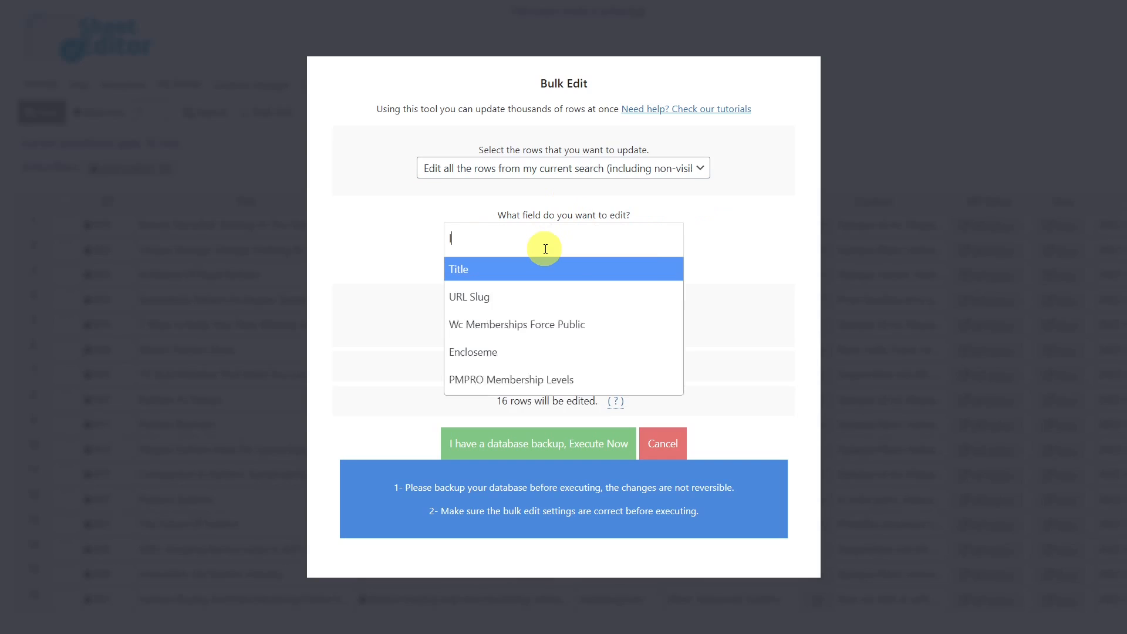
text(ev)
click(557, 267)
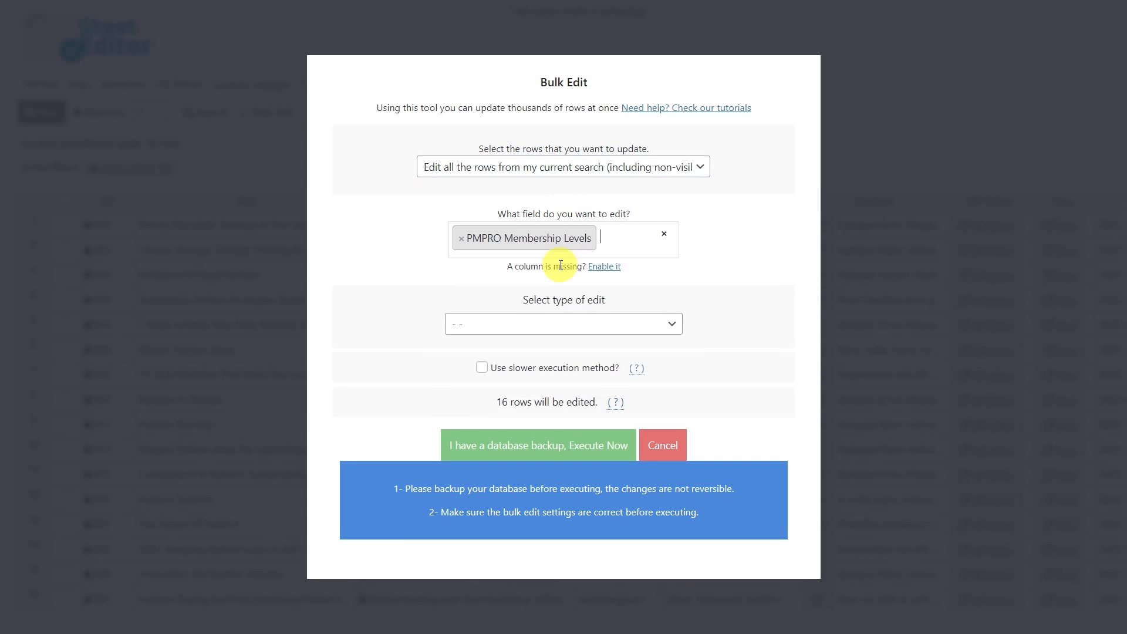
Bulk edit with the Set value type, using "Basic, Silver, Golden, Pro" as the new membership levels, and close the finished edit
click(542, 321)
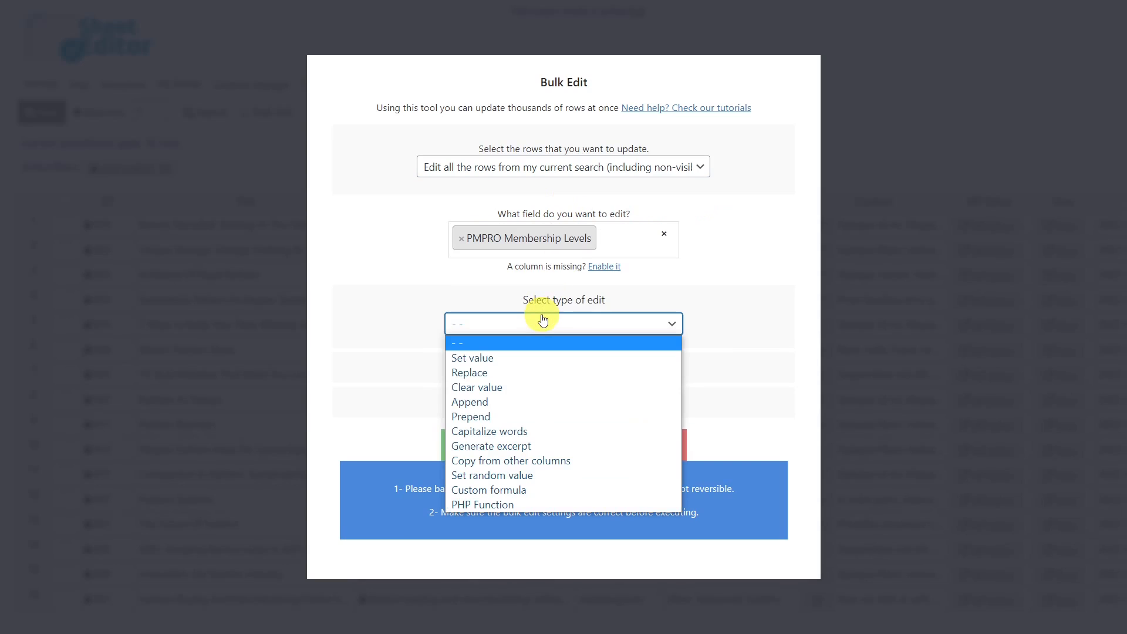
click(489, 356)
click(494, 352)
text(B)
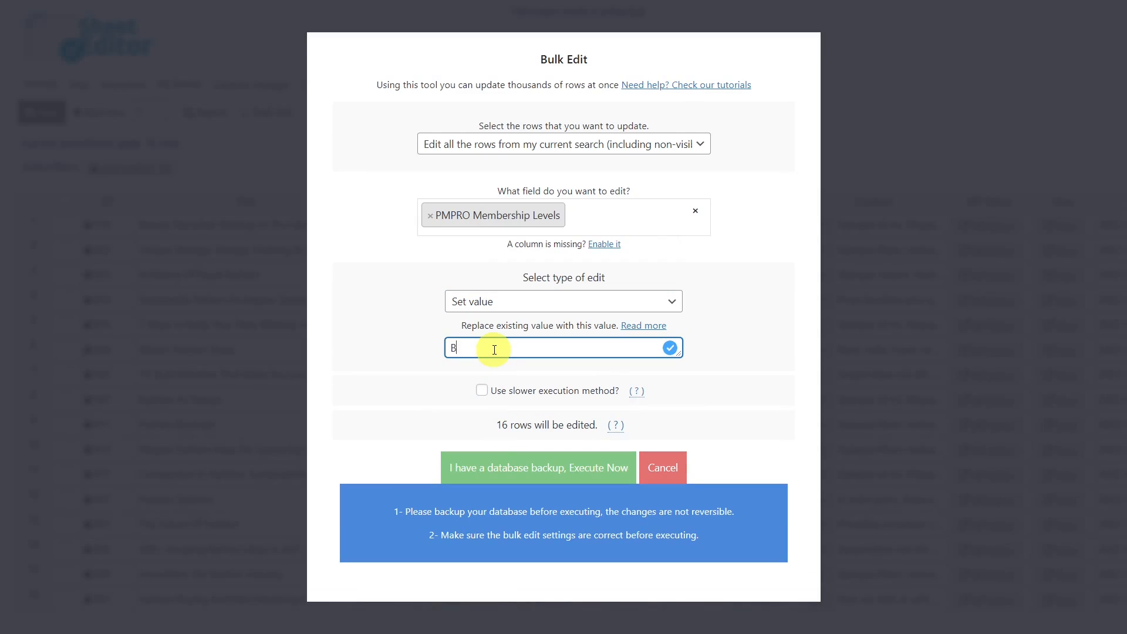
text(ronze, Silver, Pro)
click(524, 462)
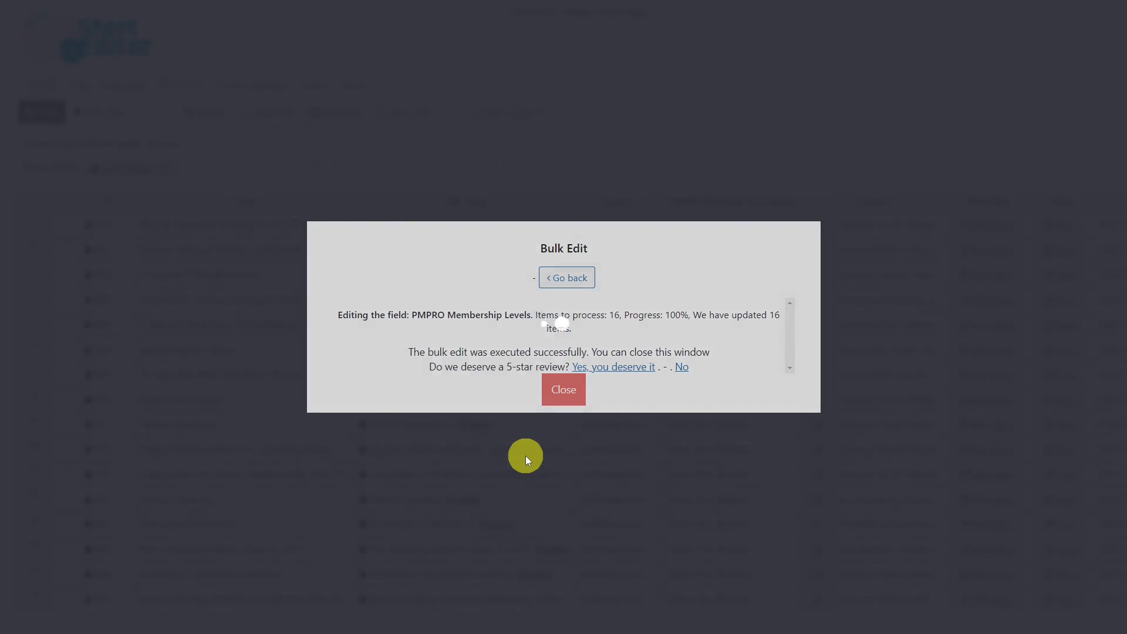
click(558, 391)
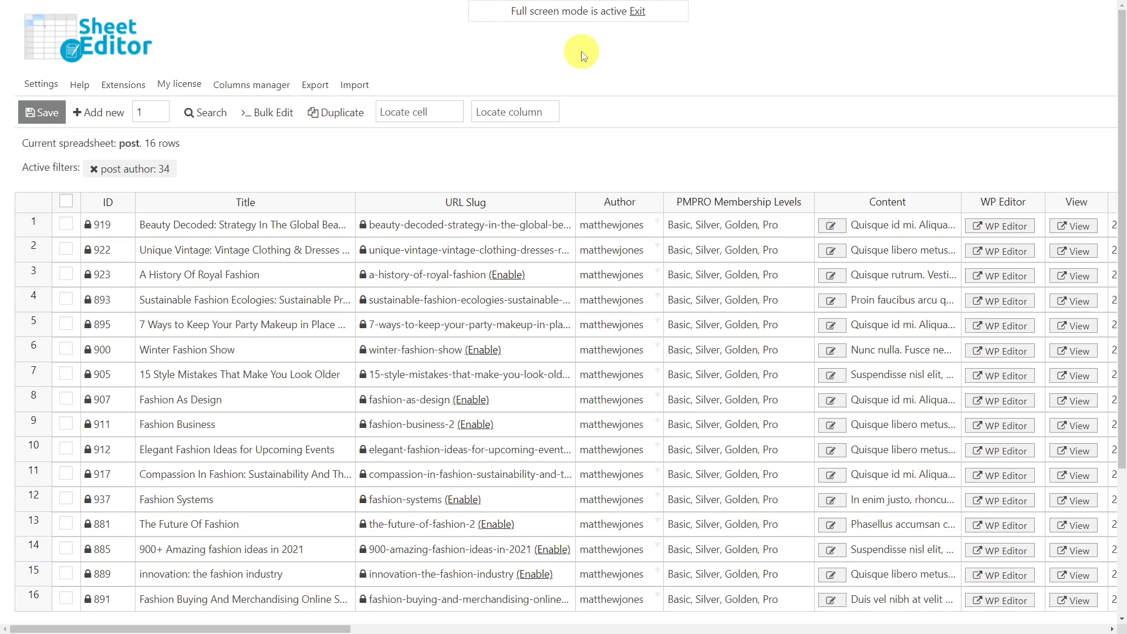
Start another bulk edit on all rows from the current search, targeting the PMPRO Membership Levels field
click(284, 111)
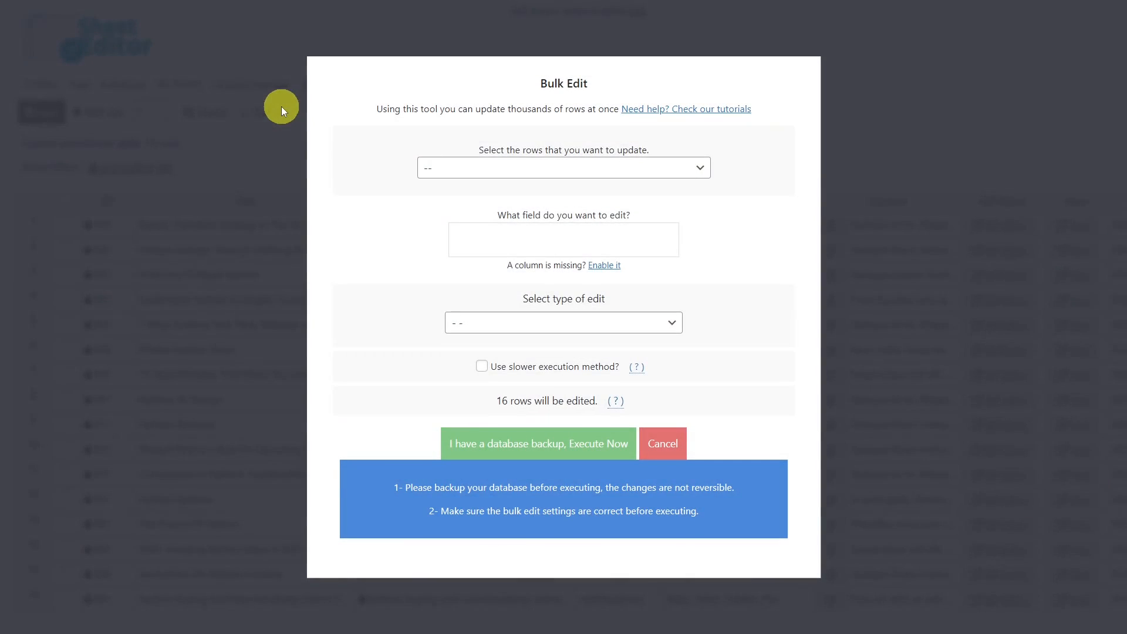
click(619, 168)
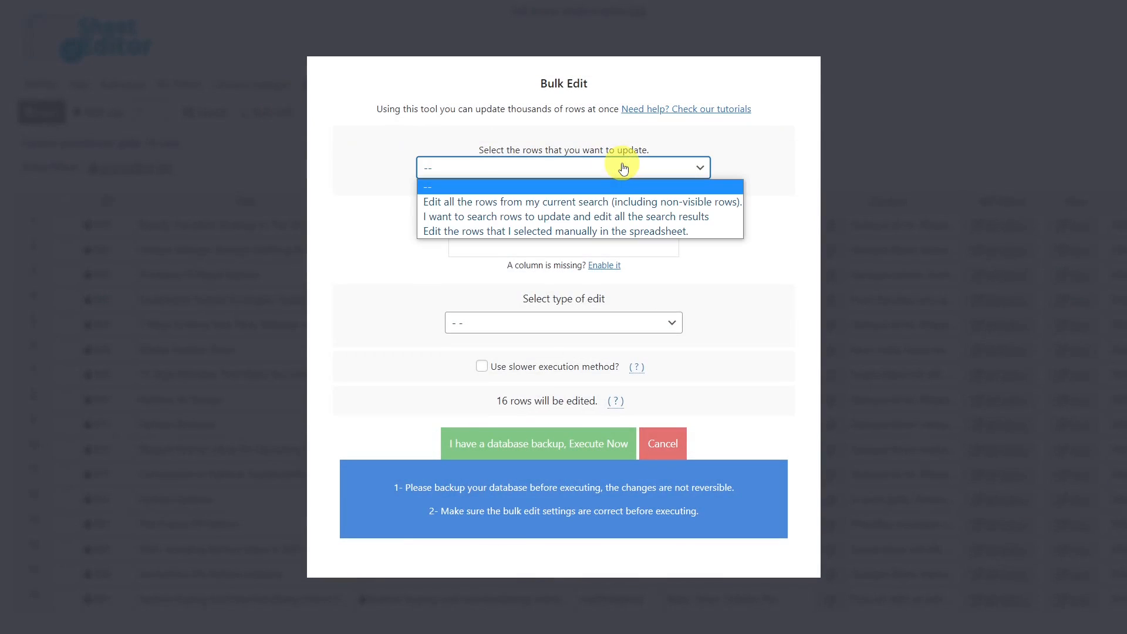
click(565, 203)
click(559, 232)
text(le)
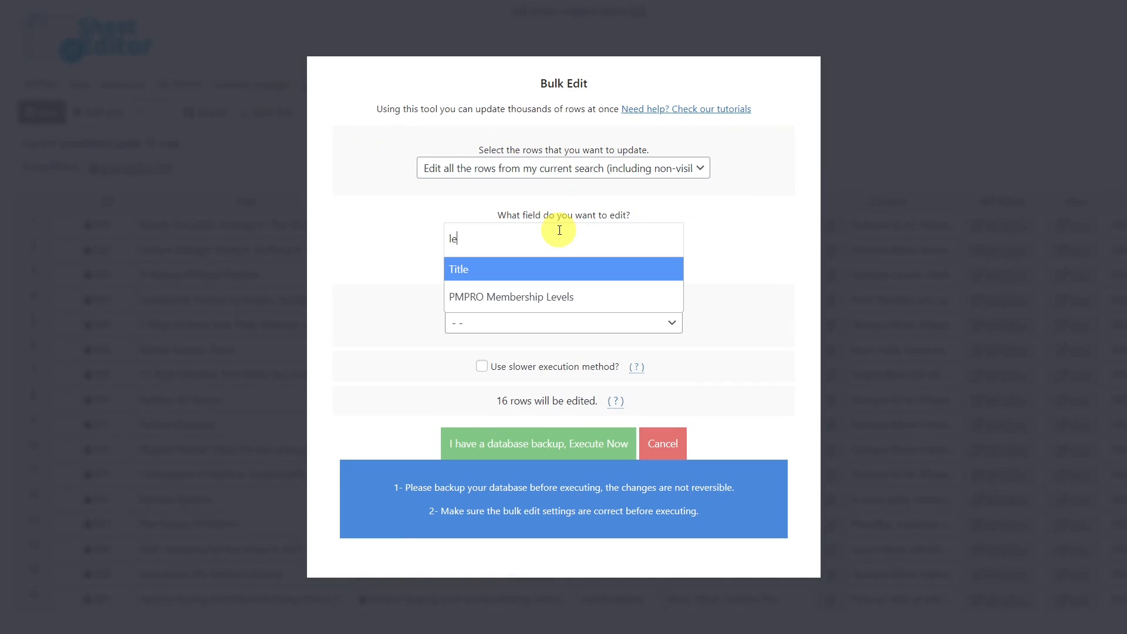
click(558, 295)
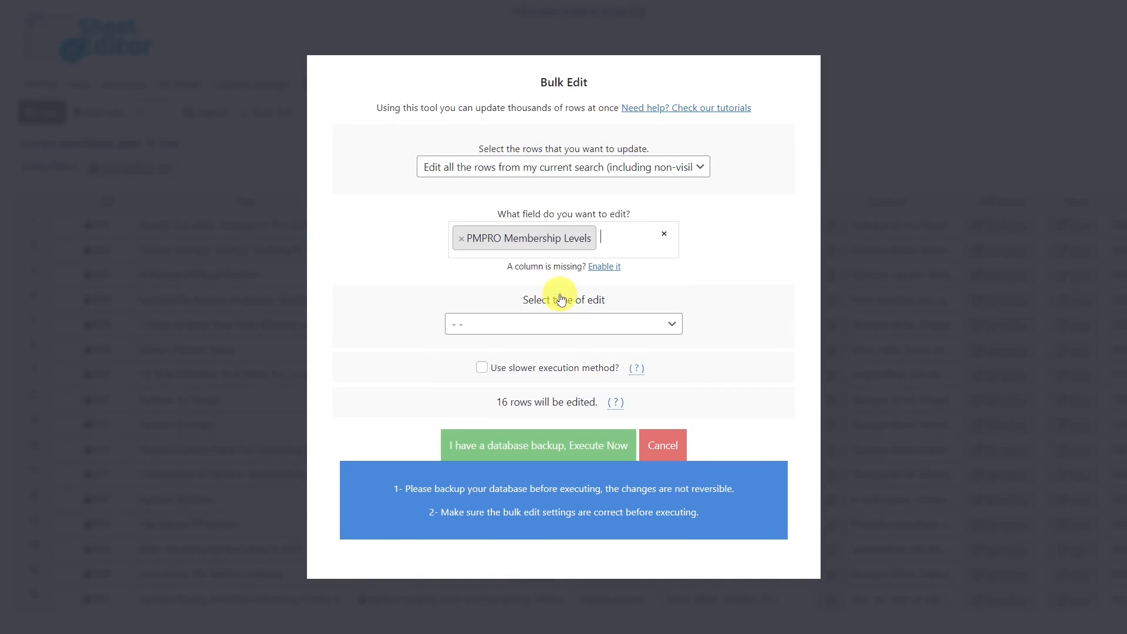
Run the bulk edit with the Replace type to change "Basic" to "Bronze" in the membership levels, and close the finished edit
click(540, 326)
click(469, 373)
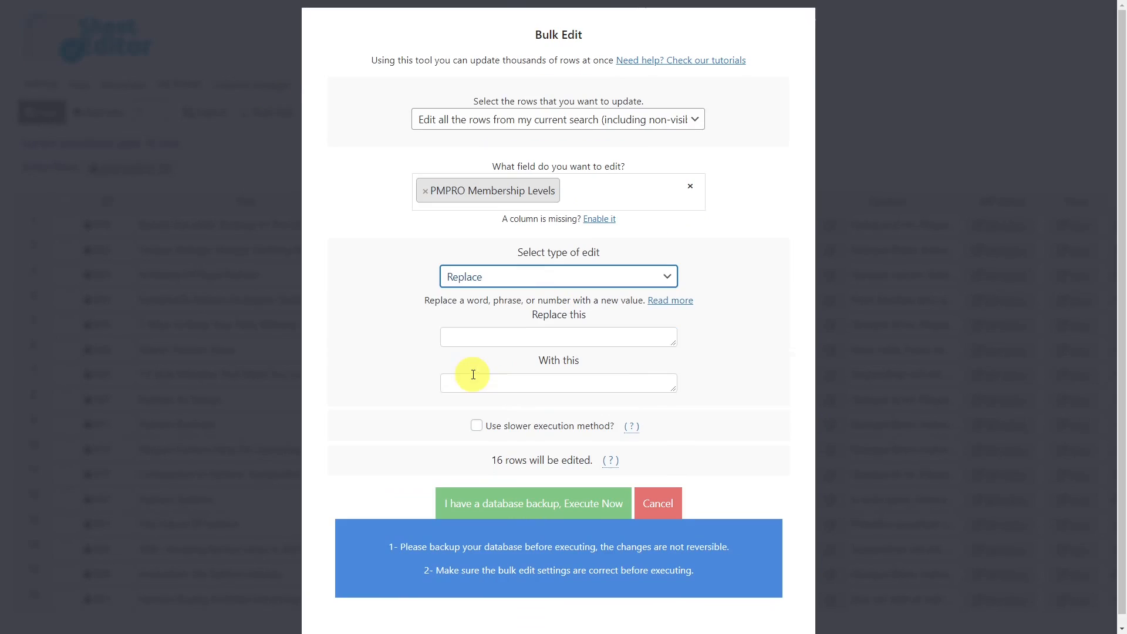
click(513, 332)
text(Basic)
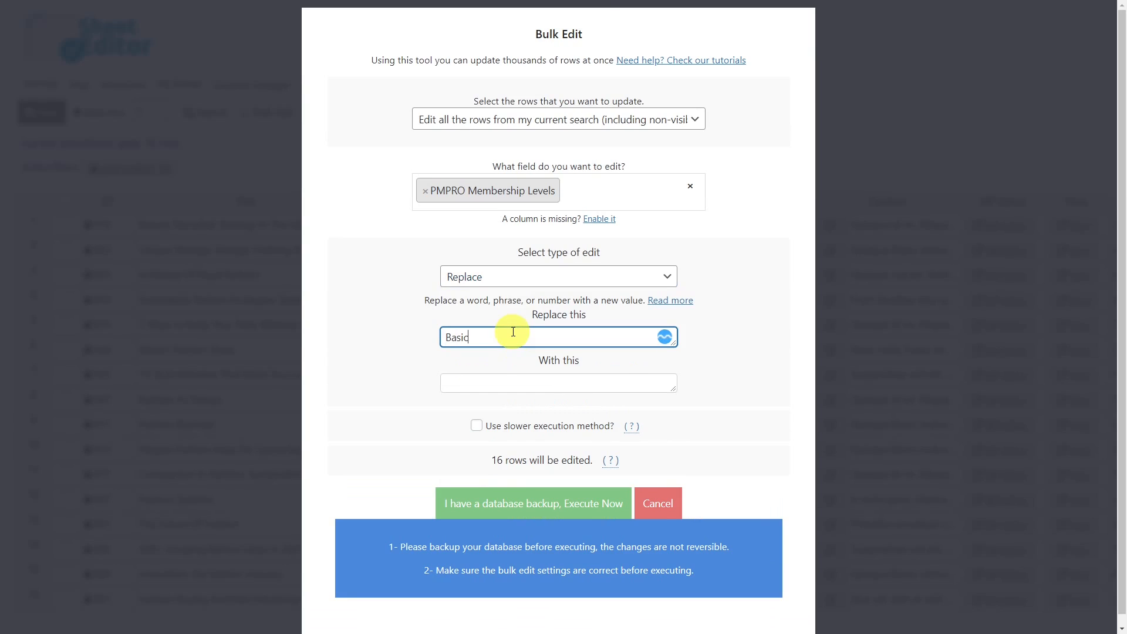
click(473, 382)
text(Bron)
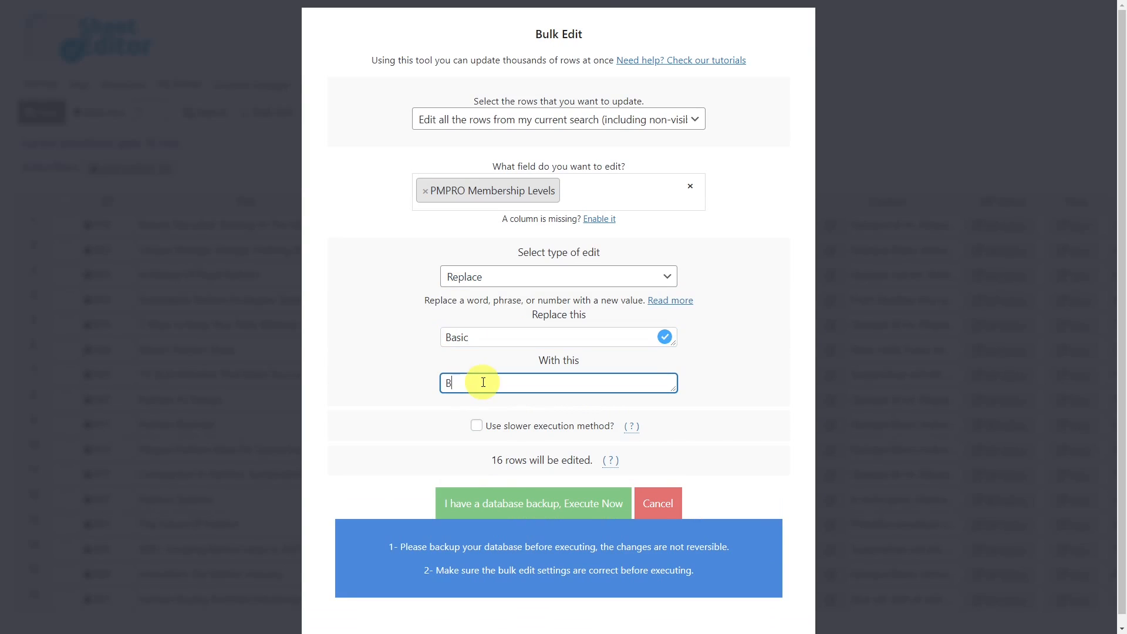
text(ze)
click(539, 502)
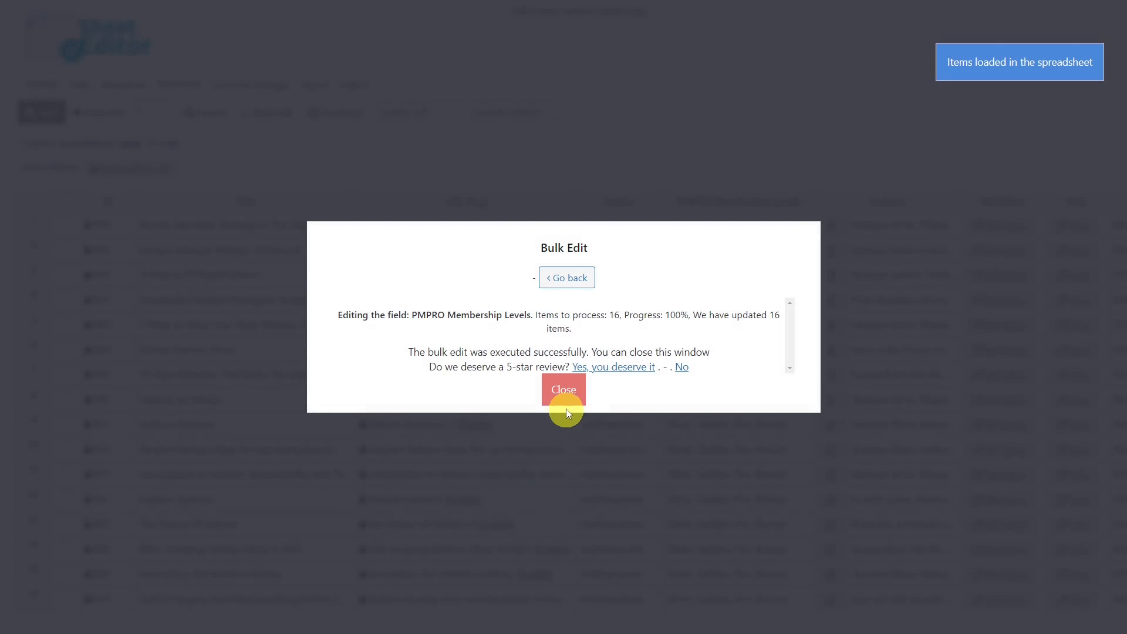
click(562, 396)
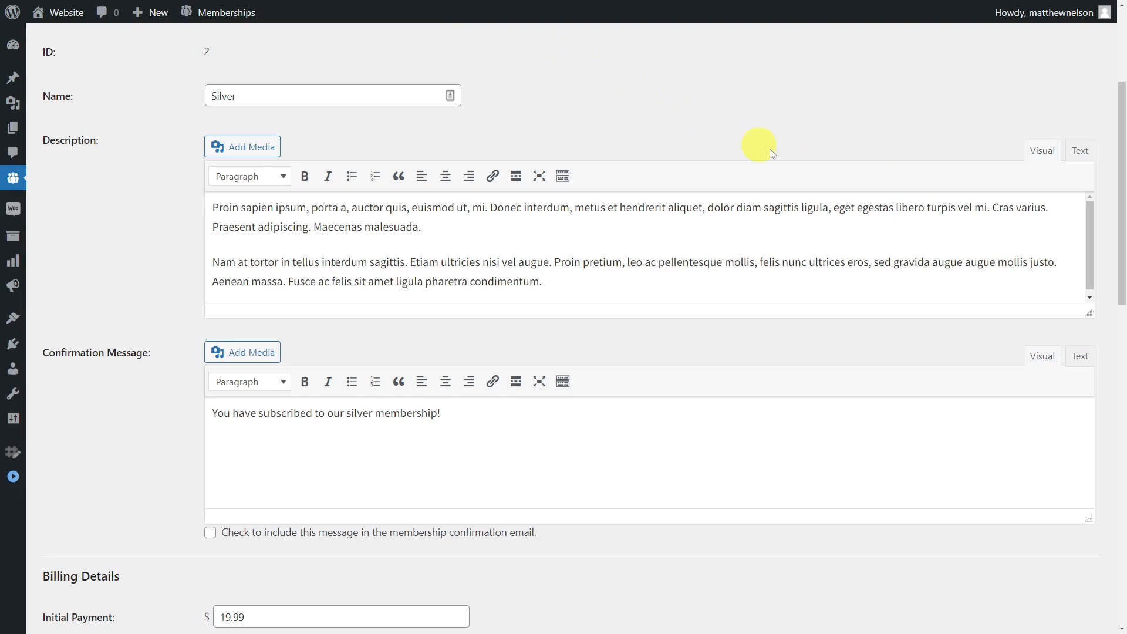
drag(1122, 140, 1122, 462)
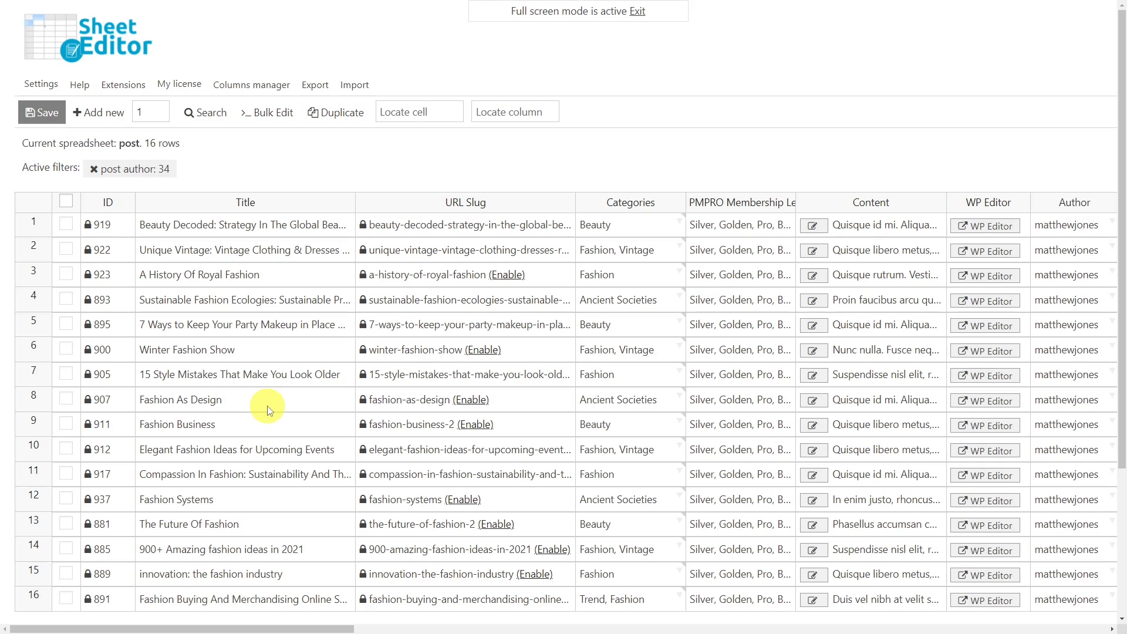
Set up a bulk edit of the Categories field for all rows from the current search
click(271, 114)
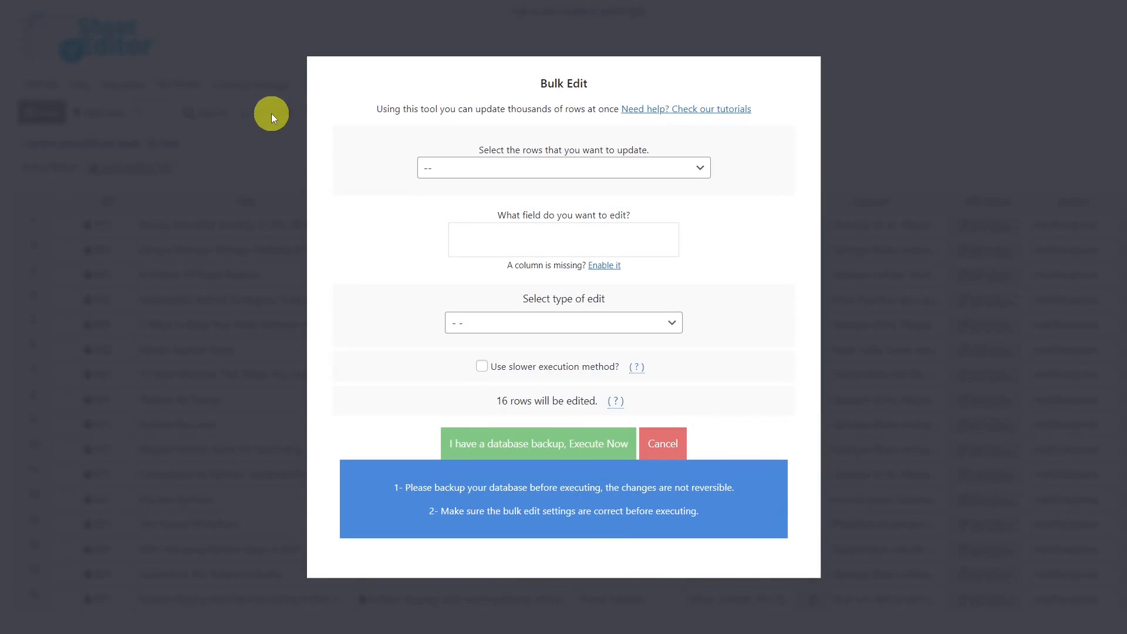
click(686, 169)
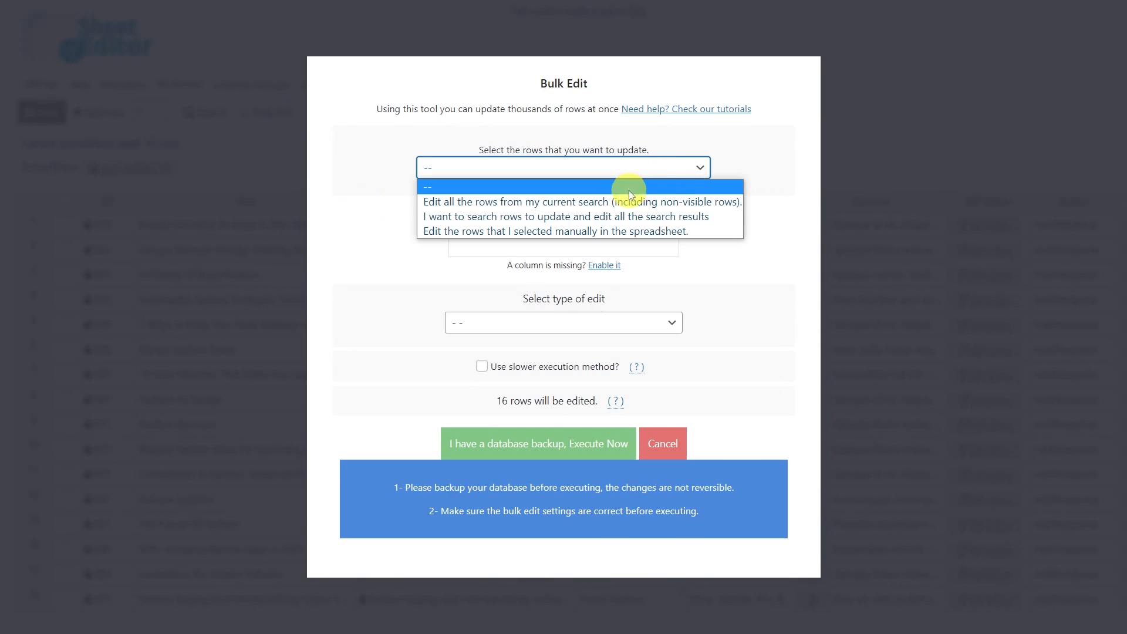
click(604, 203)
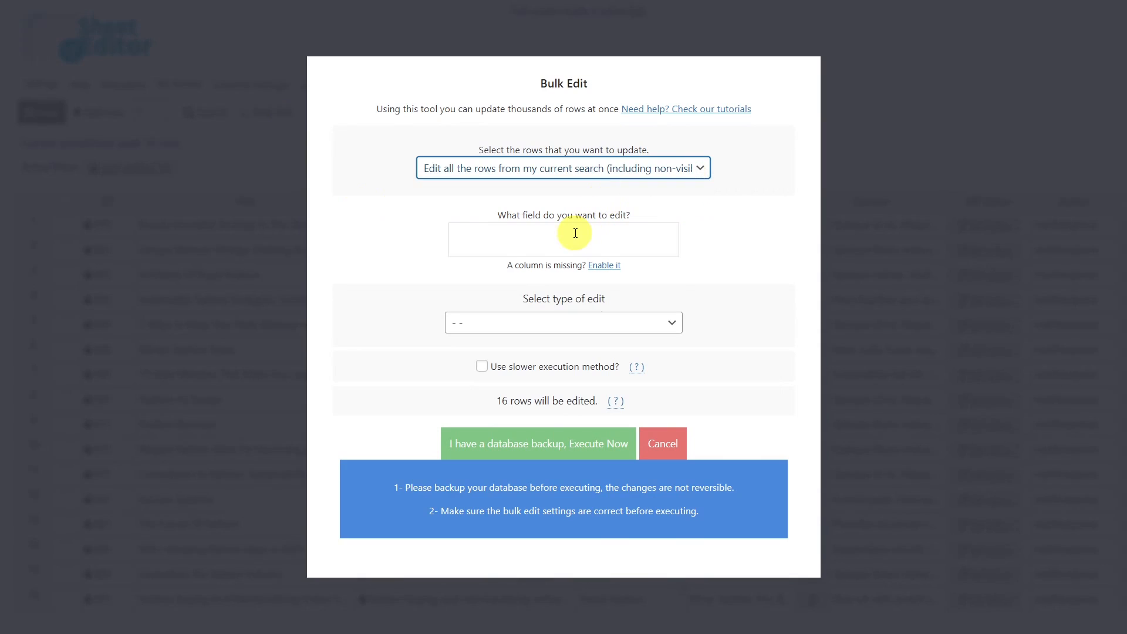
click(574, 233)
text(cat)
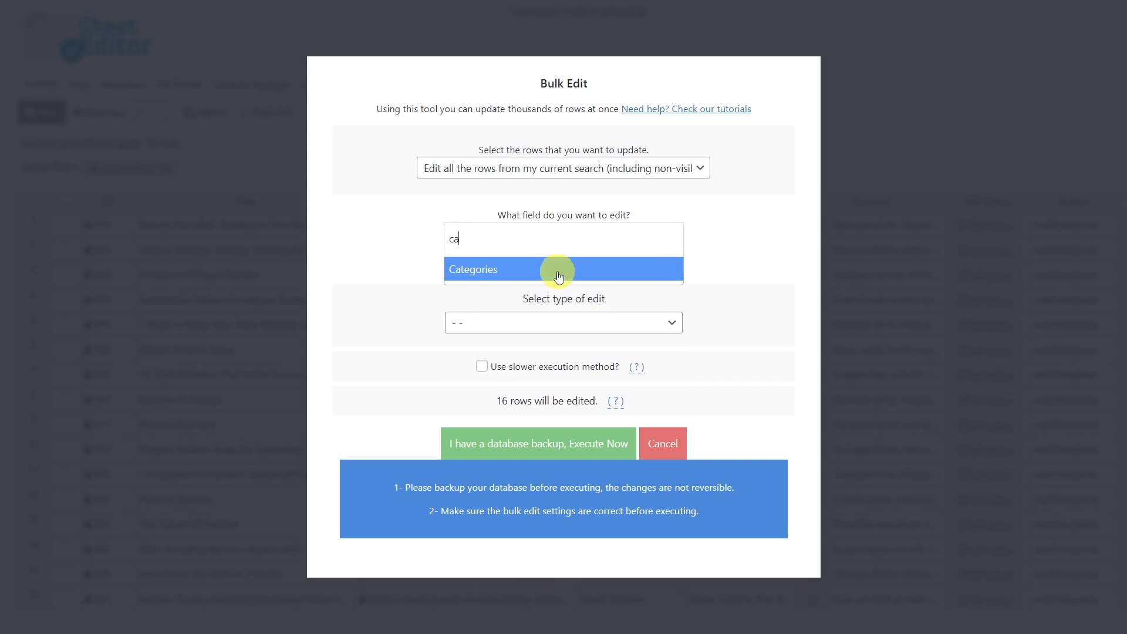
click(558, 269)
Set the category of the selected posts to "Trend" with the Set value type, execute the bulk edit, and close it
click(508, 326)
click(475, 386)
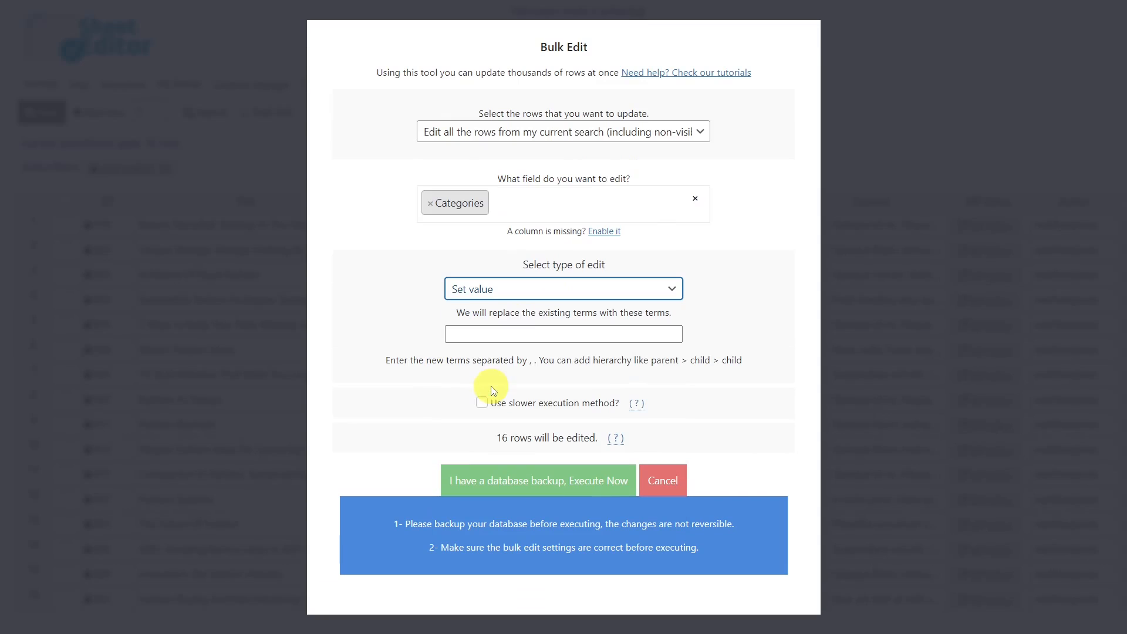
click(530, 336)
text(Trend)
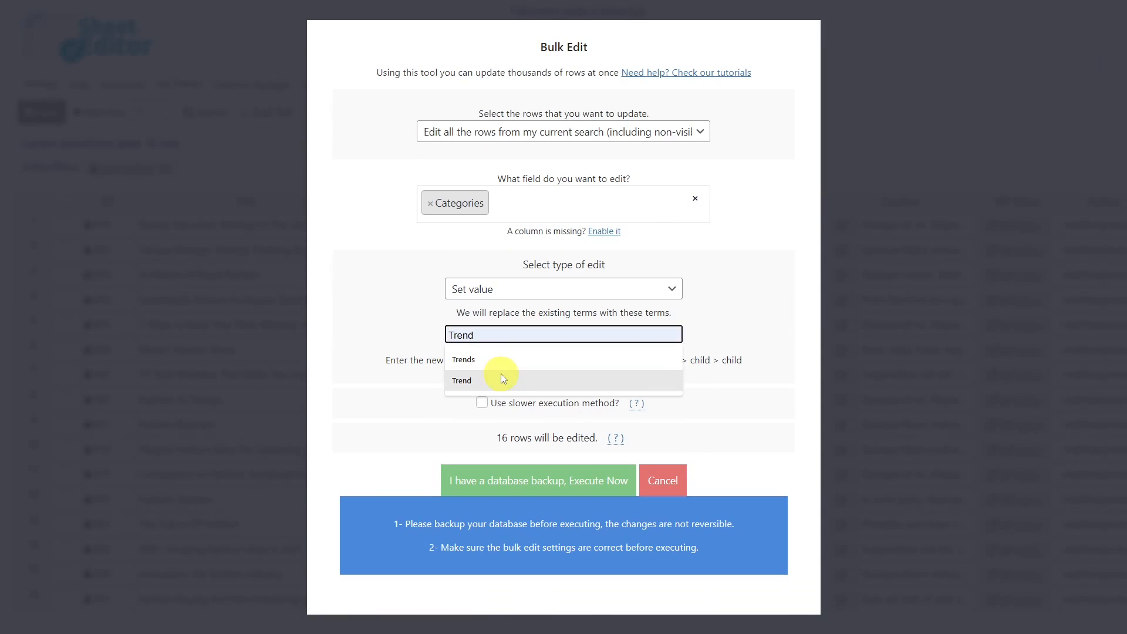
click(483, 380)
click(551, 478)
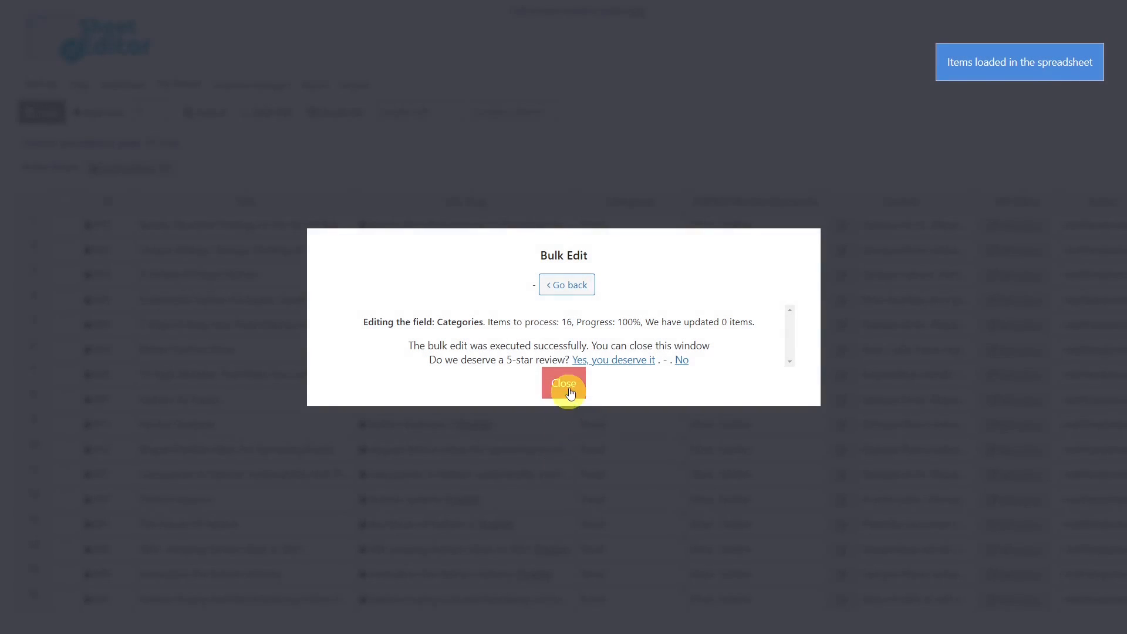
click(563, 386)
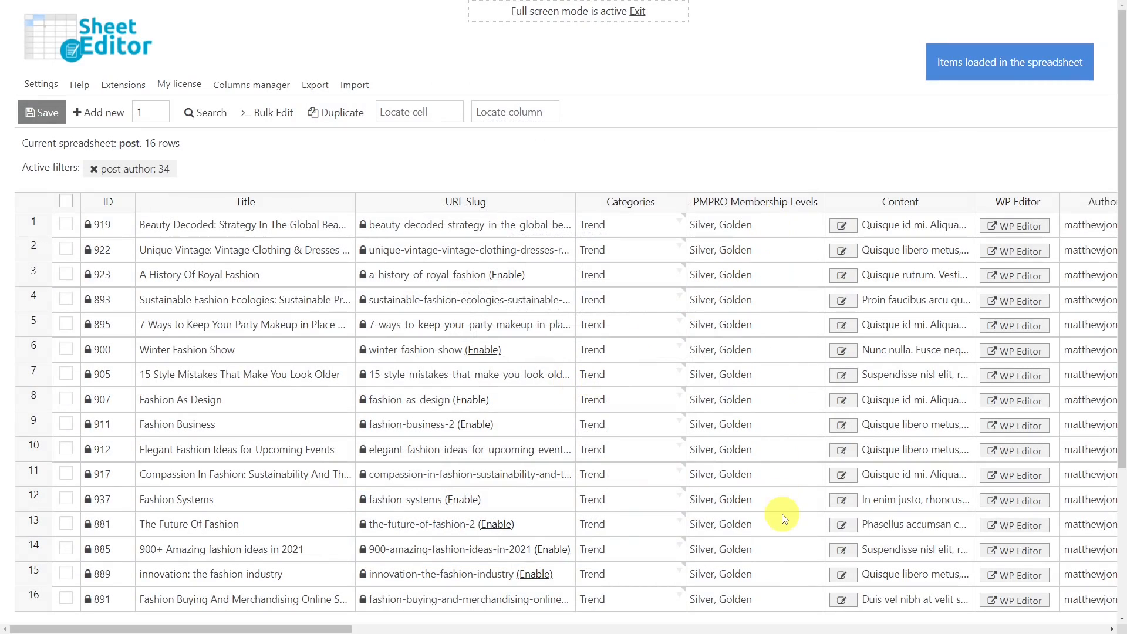